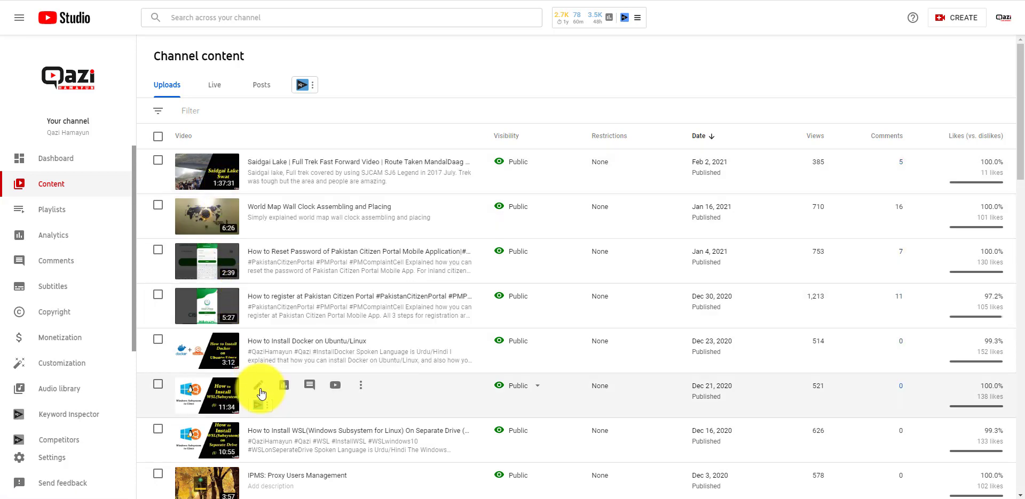
# - Look over the channel's uploaded videos and open the channel's playlists in YouTube Studio
pyautogui.scroll(-1, 233, 457)
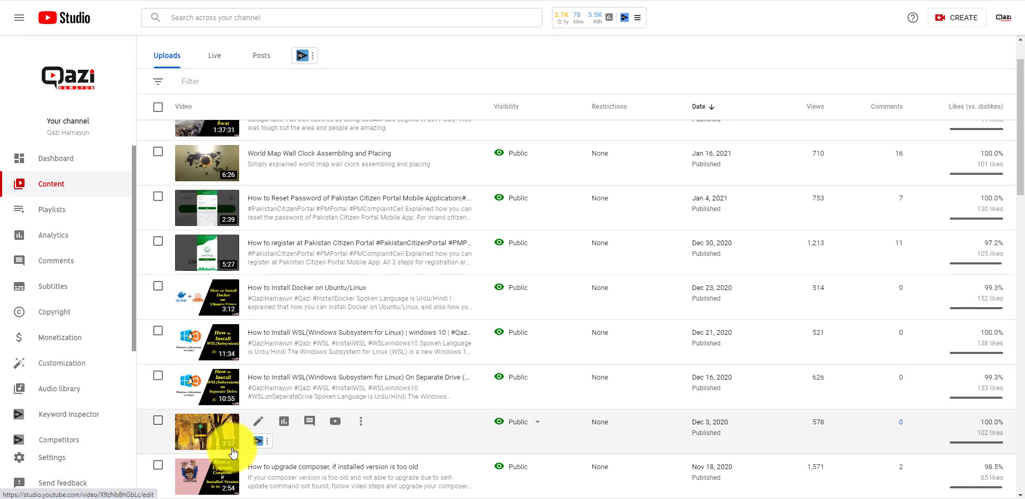
pyautogui.scroll(1, 338, 297)
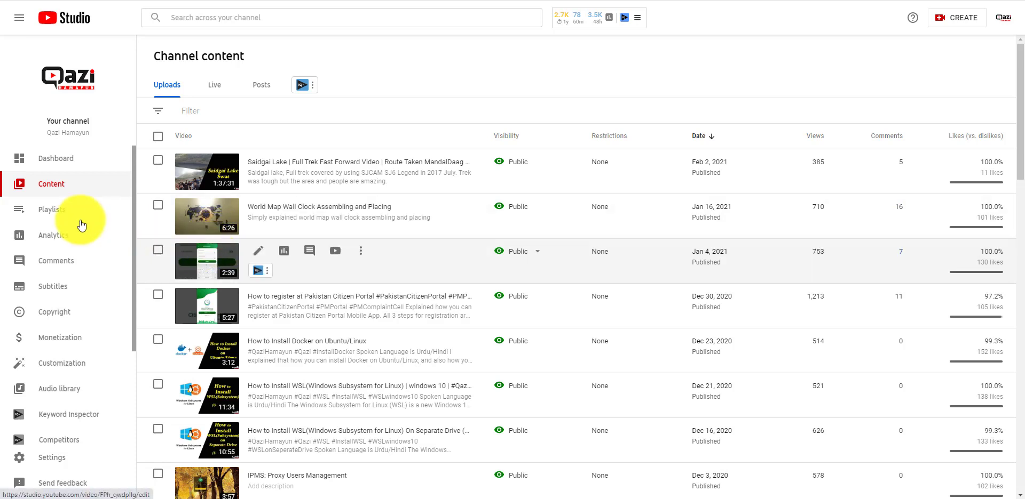
pyautogui.click(134, 214)
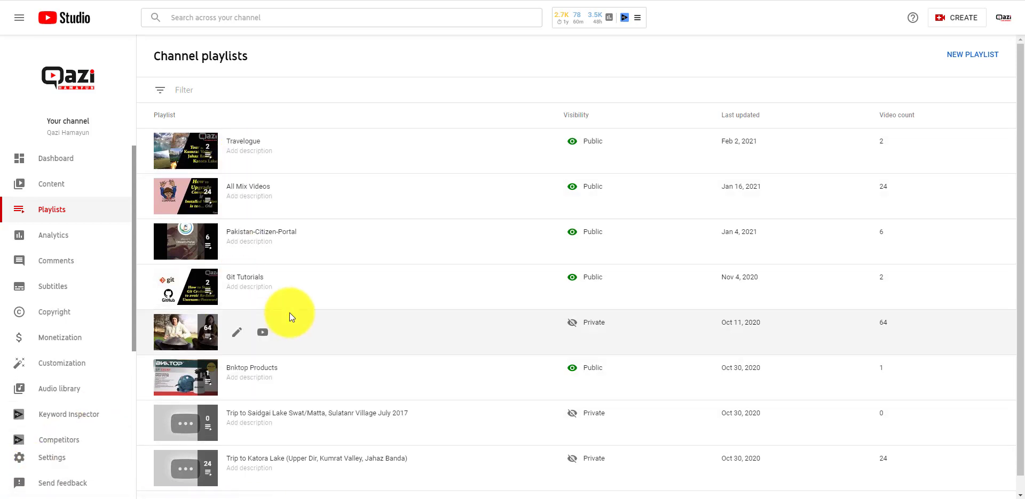
# - Open a new Google Chrome incognito window
pyautogui.click(4, 496)
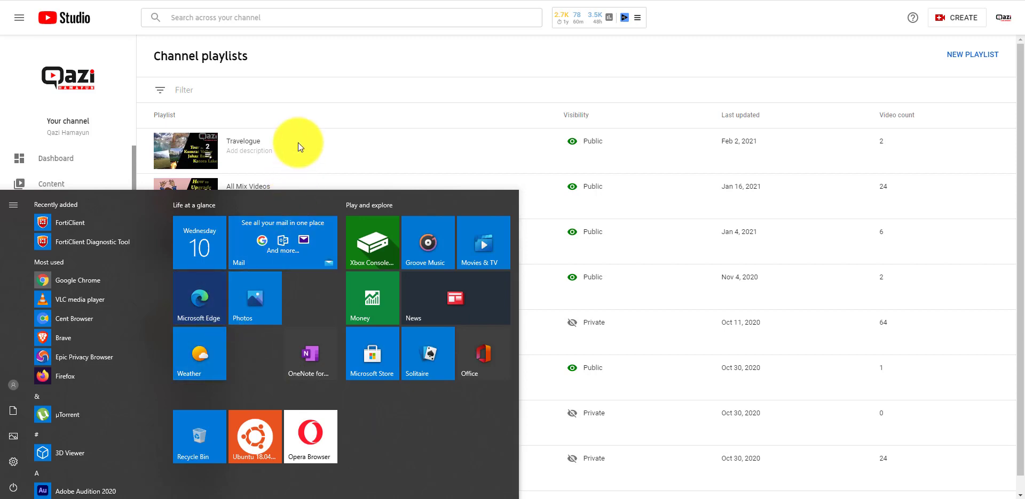
pyautogui.click(322, 90)
pyautogui.press('super')
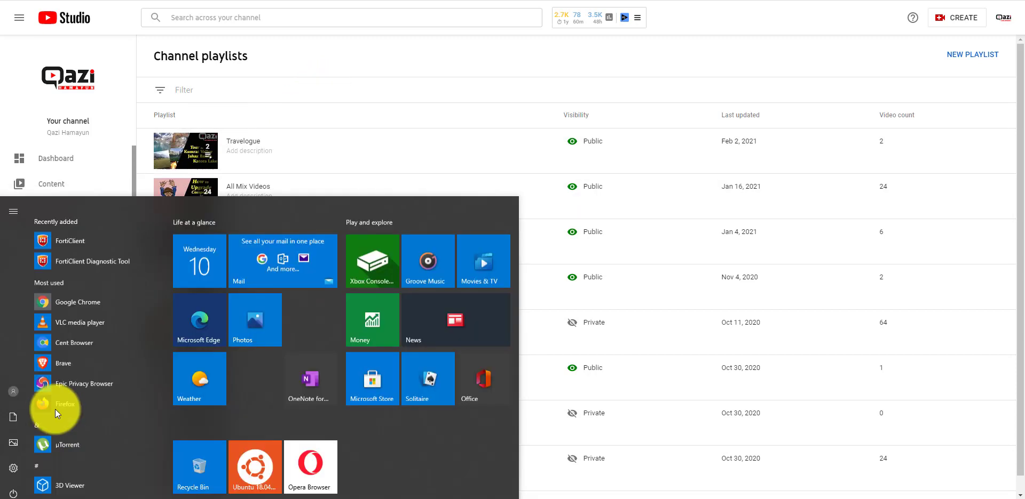
pyautogui.rightClick(72, 283)
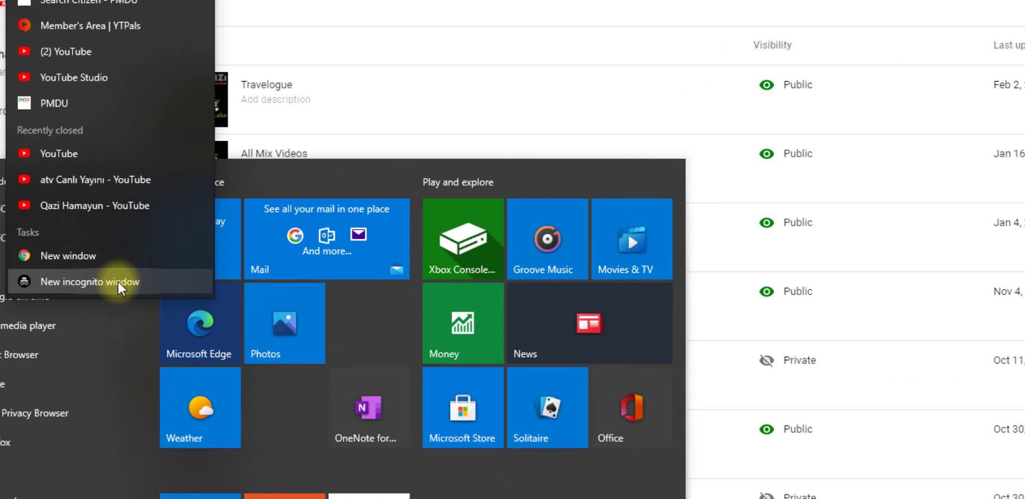
pyautogui.click(117, 281)
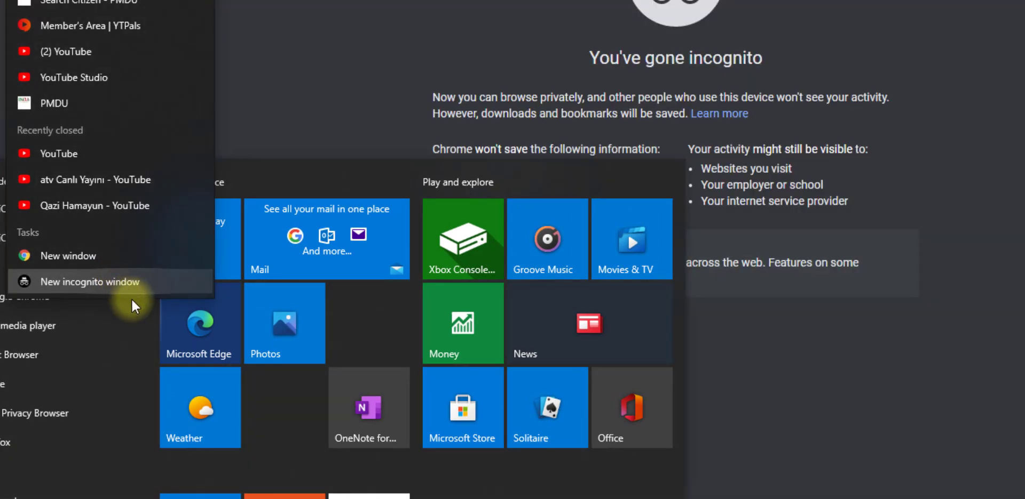
pyautogui.click(827, 453)
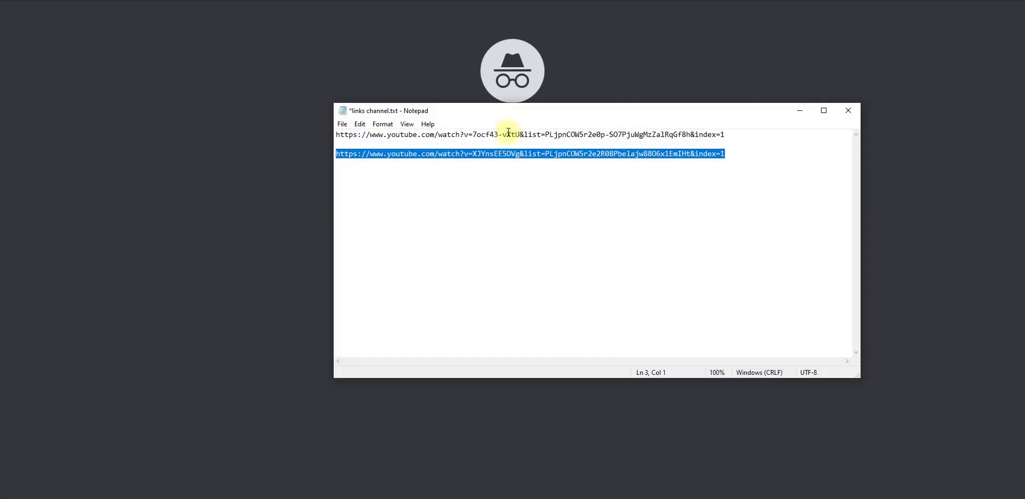
# - Copy the first playlist link from links channel.txt in Notepad and load it in the incognito window
pyautogui.click(507, 134)
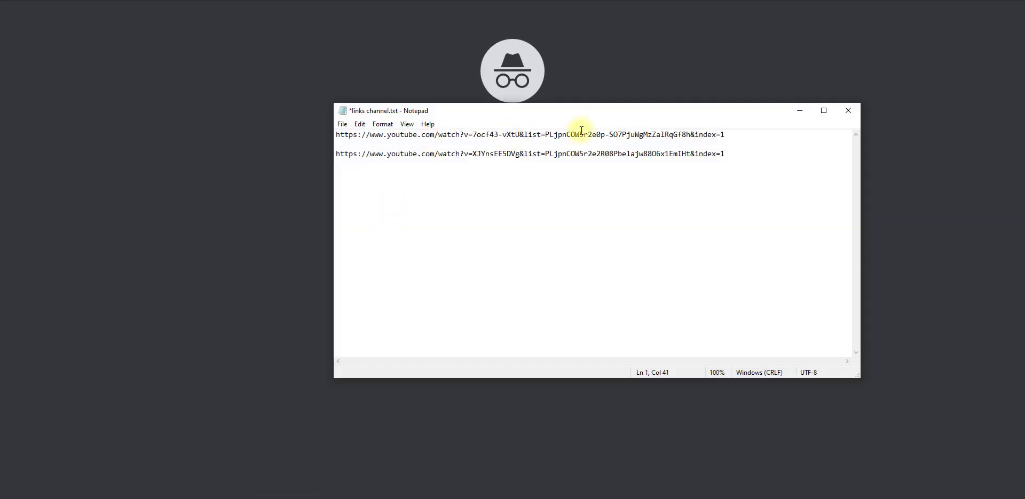
pyautogui.moveTo(802, 144); pyautogui.dragTo(360, 136)
pyautogui.rightClick(360, 136)
pyautogui.click(383, 170)
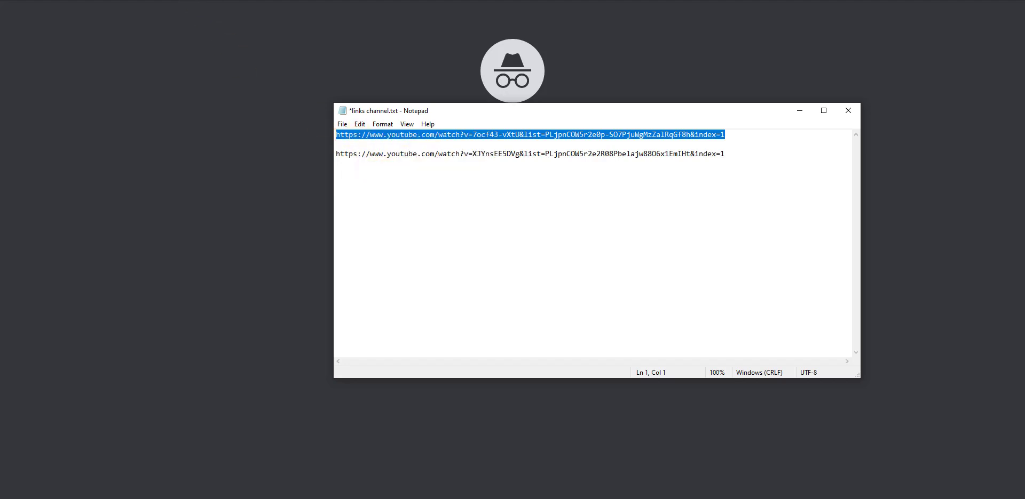
pyautogui.rightClick(200, 1)
pyautogui.click(238, 60)
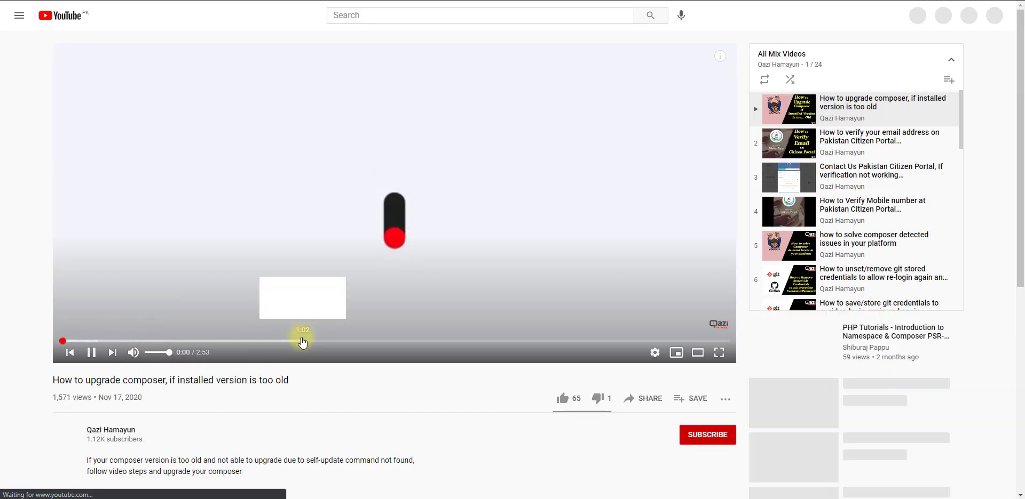
# - Mute the first All Mix Videos playlist video, set its quality to 144p and recheck its playback settings
pyautogui.click(134, 352)
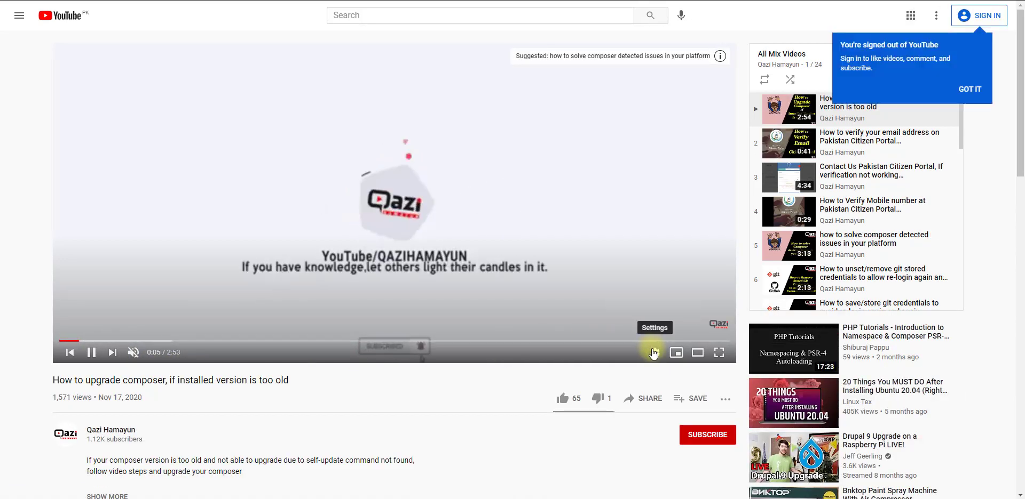
pyautogui.click(655, 353)
pyautogui.click(652, 323)
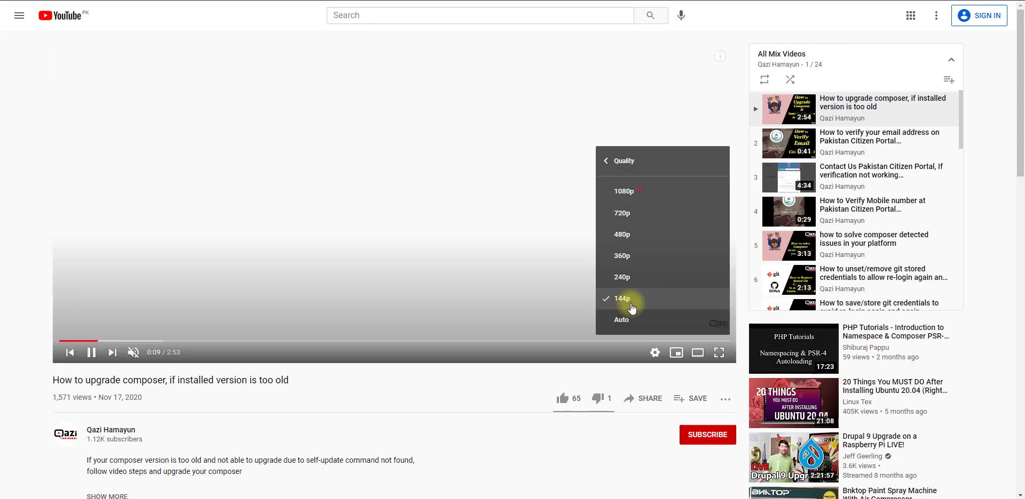
pyautogui.click(630, 302)
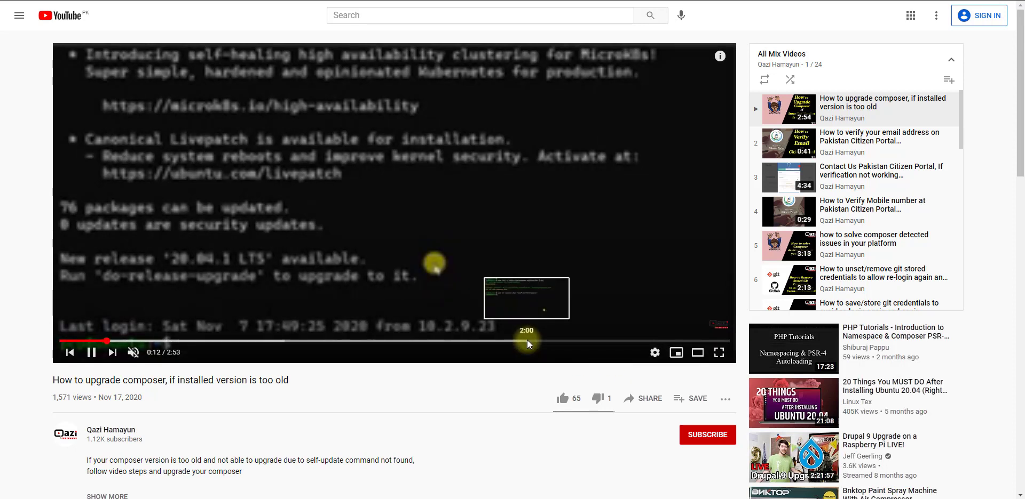
pyautogui.click(654, 354)
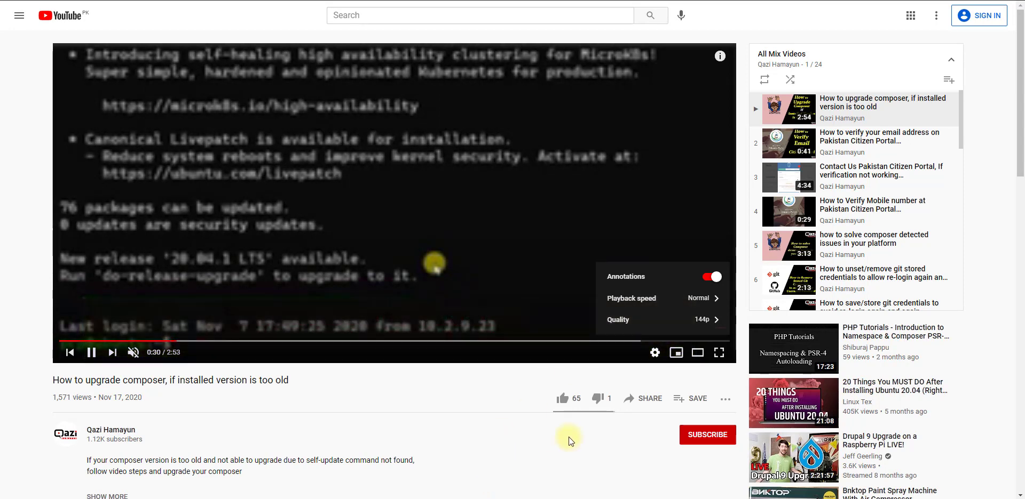
# - Copy the second playlist link from links channel.txt in Notepad and load it on the blank incognito page
pyautogui.hotkey('alt', 'Tab')
pyautogui.moveTo(744, 154); pyautogui.dragTo(328, 158)
pyautogui.rightClick(353, 157)
pyautogui.click(368, 190)
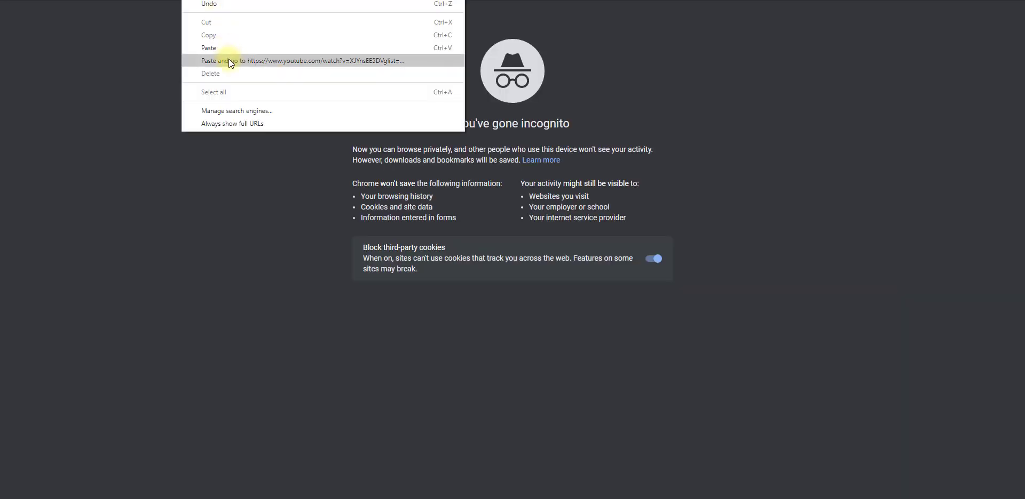
pyautogui.click(228, 59)
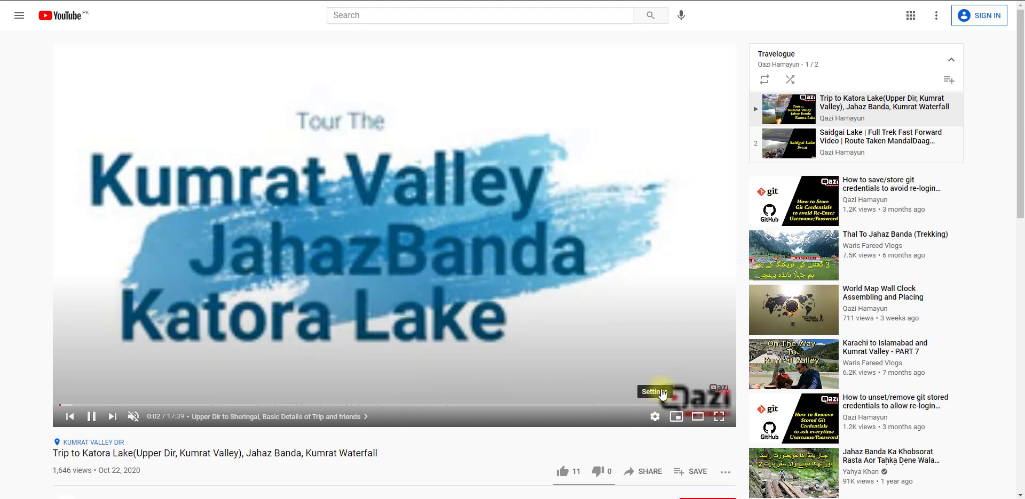
# - Check the playback quality options of the Travelogue playlist video
pyautogui.click(655, 415)
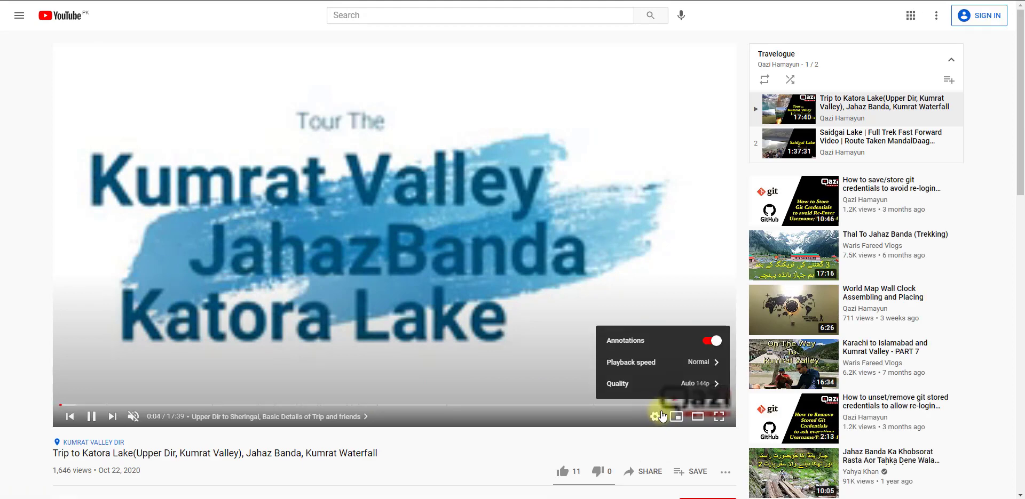
pyautogui.click(680, 385)
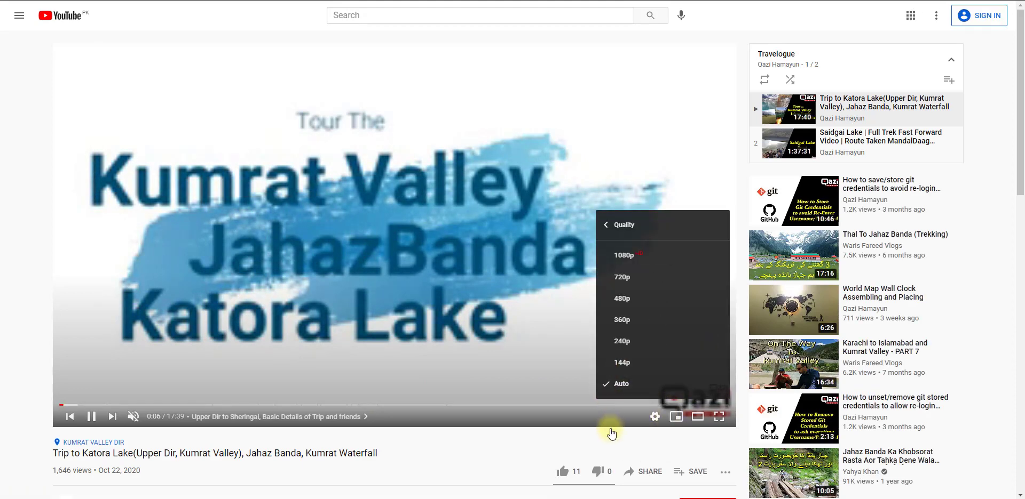
pyautogui.click(656, 416)
pyautogui.click(655, 417)
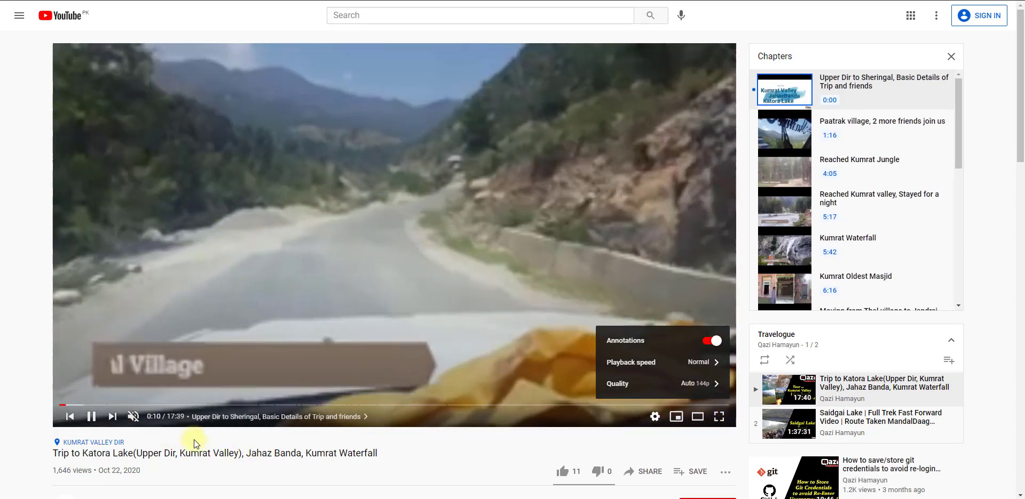
# - Open a new Microsoft Edge InPrivate window and load the copied Travelogue playlist link in it
pyautogui.click(282, 273)
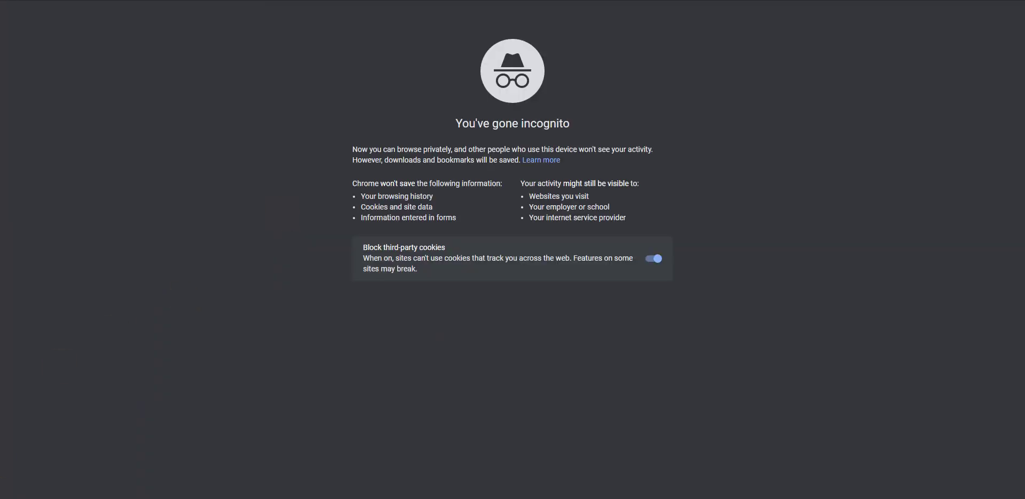
pyautogui.press('super')
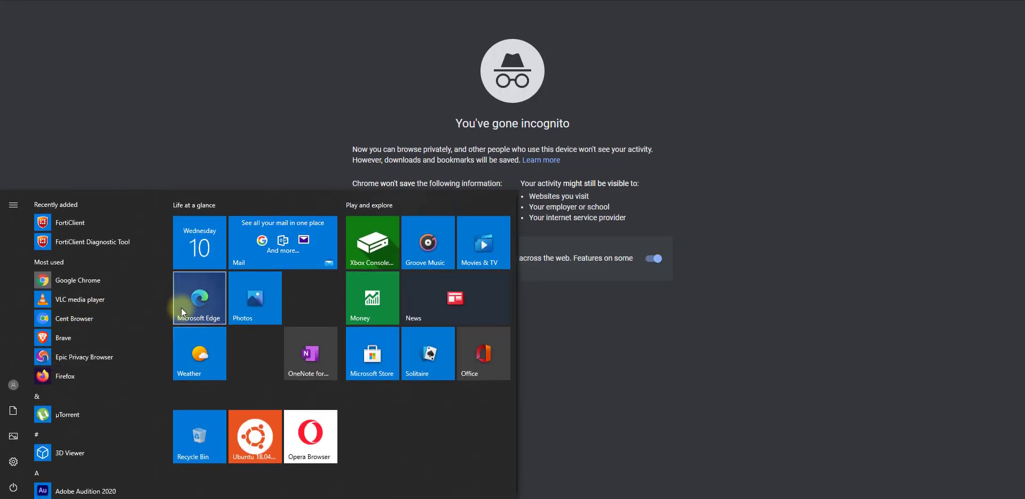
pyautogui.rightClick(191, 302)
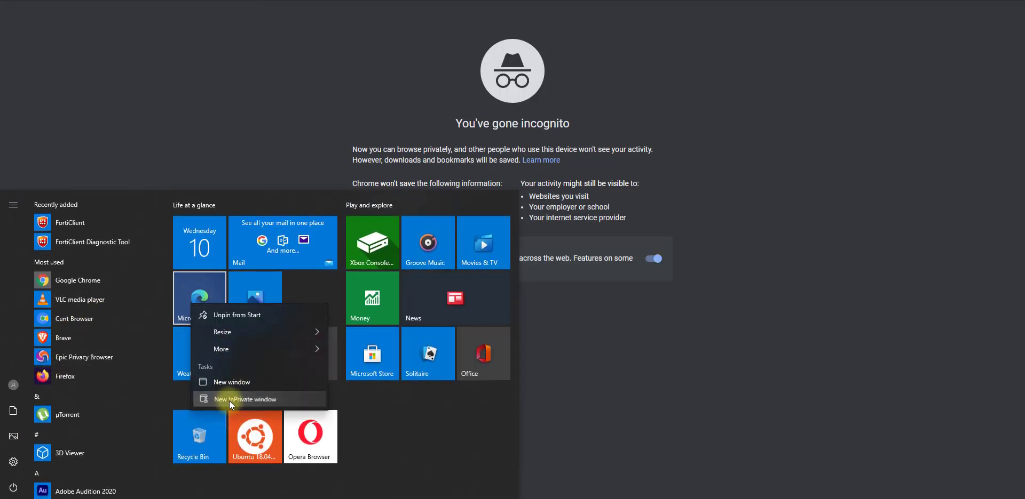
pyautogui.moveTo(220, 333)
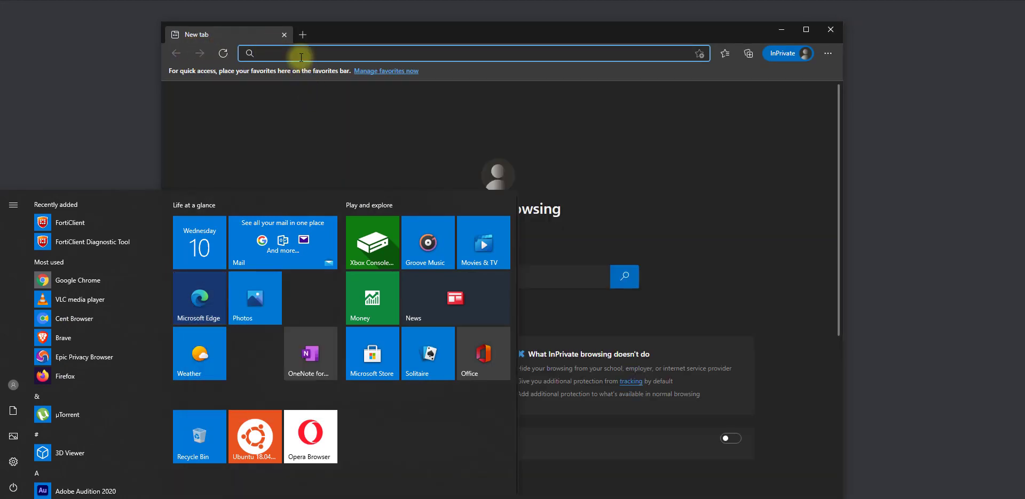
pyautogui.rightClick(301, 57)
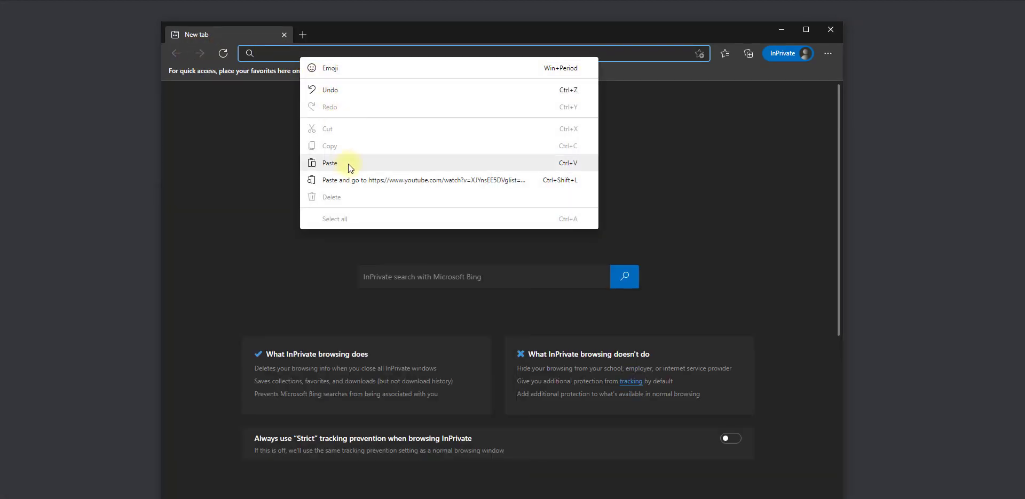
pyautogui.click(349, 179)
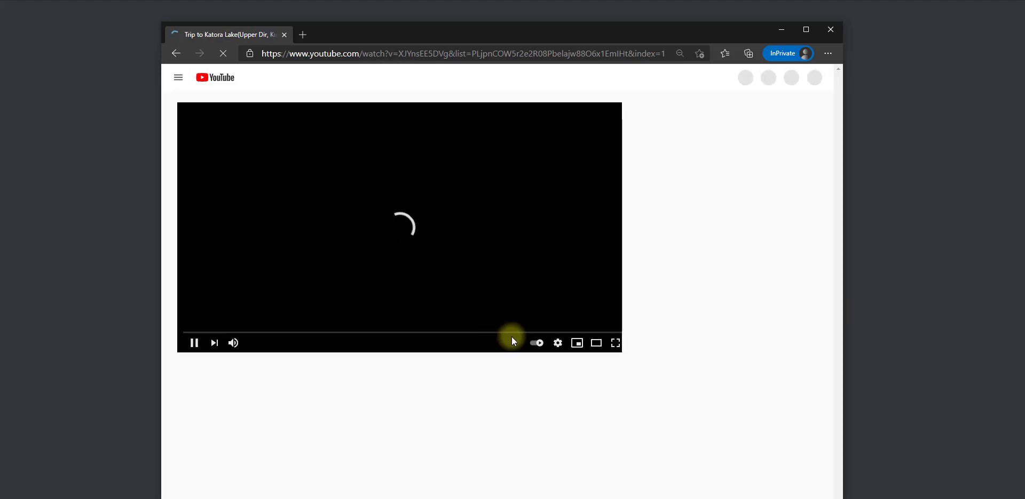
# - Set the Travelogue video's playback quality to 144p in the InPrivate window
pyautogui.click(556, 344)
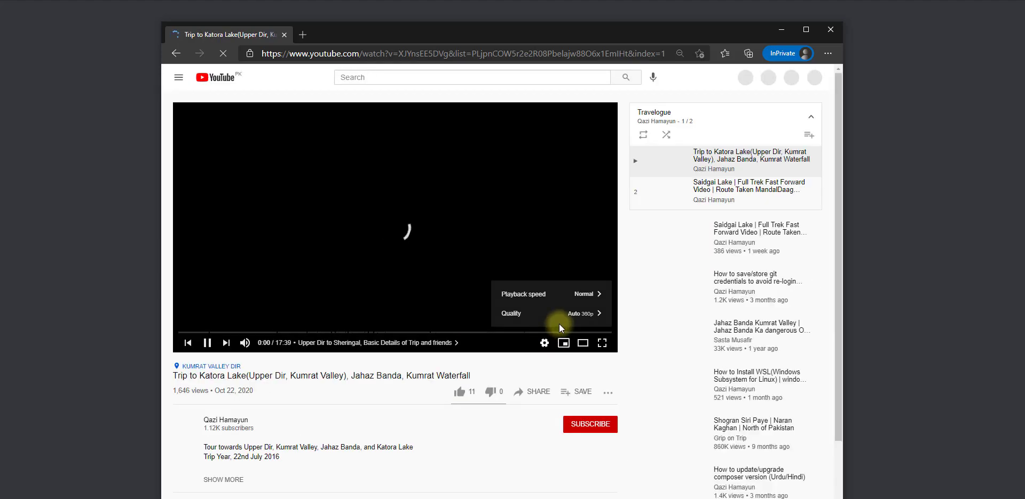
pyautogui.click(556, 317)
pyautogui.click(612, 295)
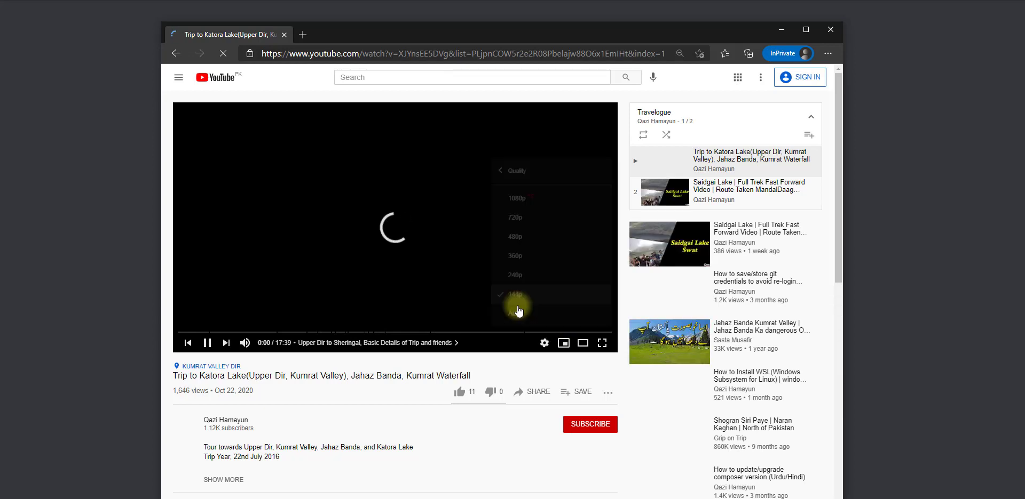
pyautogui.click(259, 343)
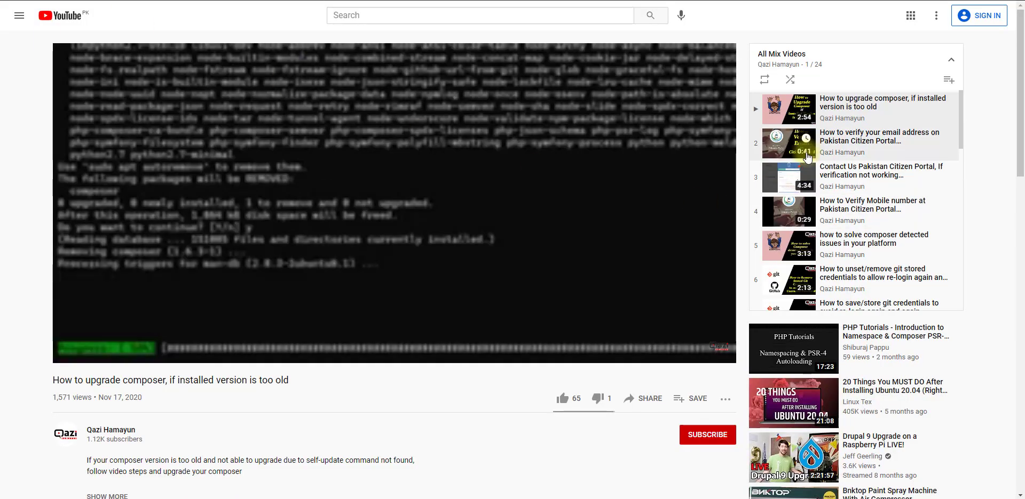
# - Switch back to the Chrome incognito window and look through the All Mix Videos playlist to its last entries while its first video plays
pyautogui.scroll(-2, 810, 174)
pyautogui.scroll(-10, 810, 175)
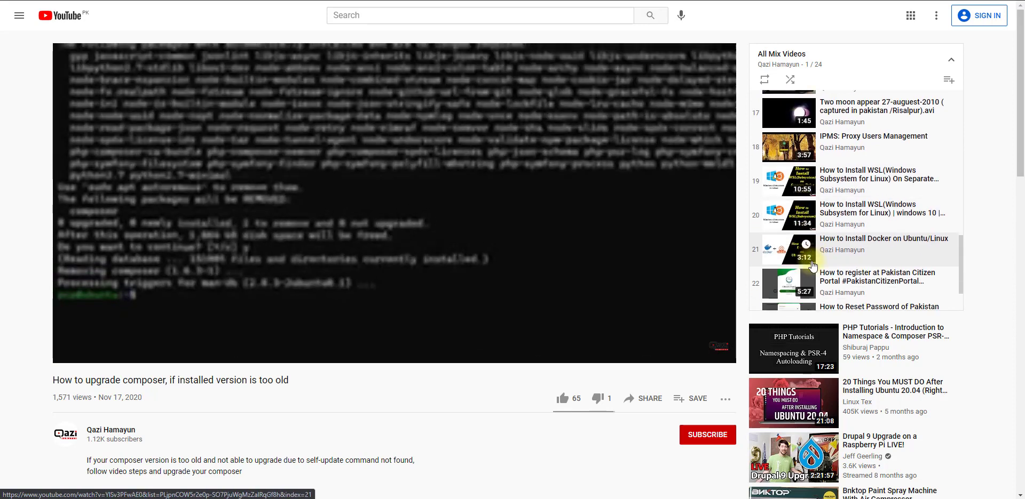
pyautogui.scroll(-3, 813, 268)
pyautogui.scroll(4, 463, 375)
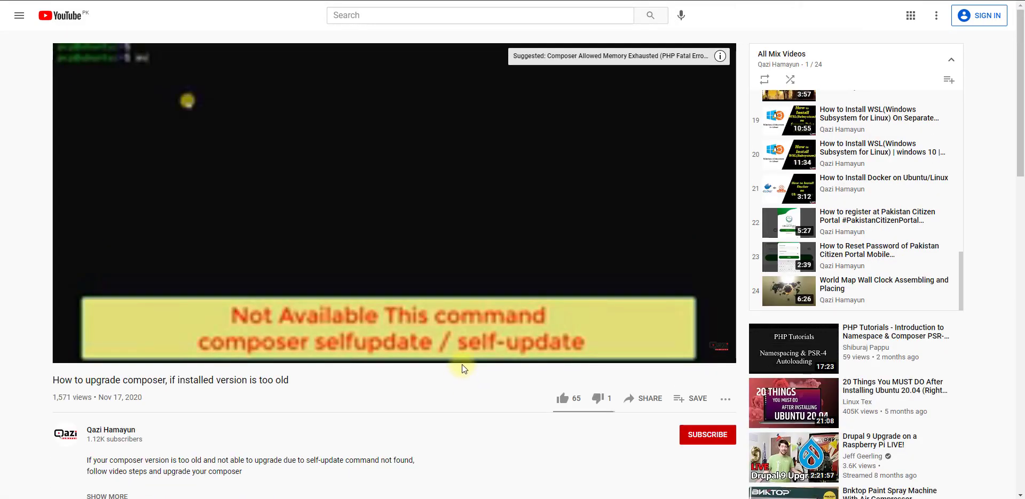
pyautogui.moveTo(466, 348)
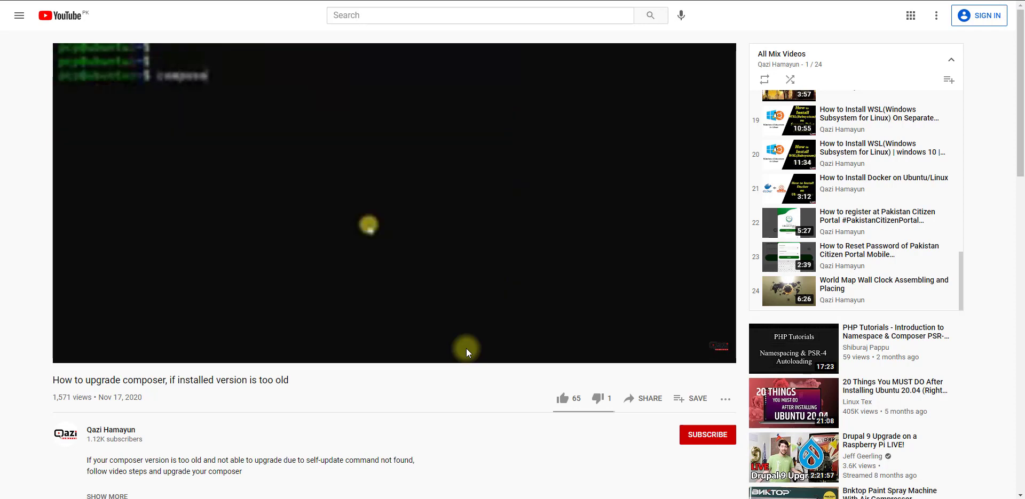
pyautogui.moveTo(449, 73)
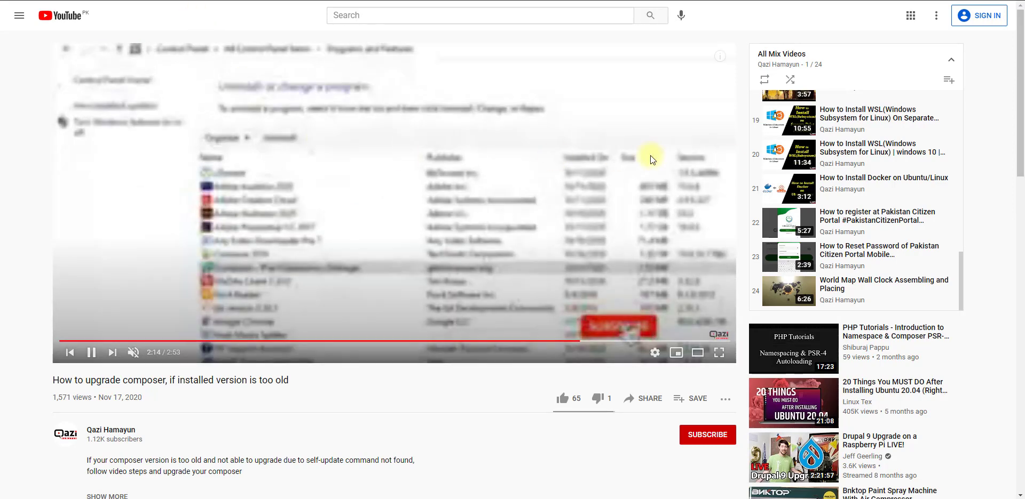
pyautogui.scroll(-2, 807, 214)
pyautogui.scroll(3, 807, 204)
pyautogui.scroll(-2, 807, 204)
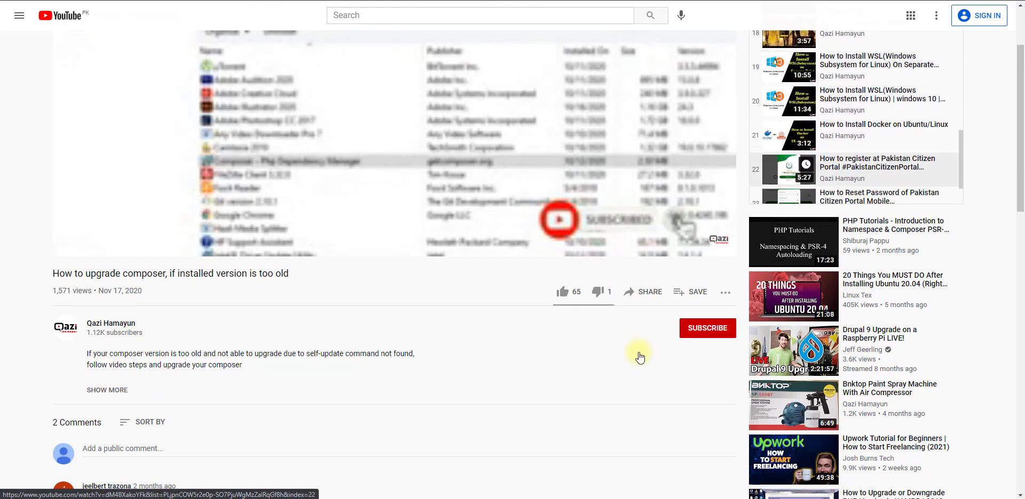
pyautogui.scroll(-1, 523, 469)
pyautogui.scroll(2, 521, 469)
pyautogui.scroll(-2, 924, 192)
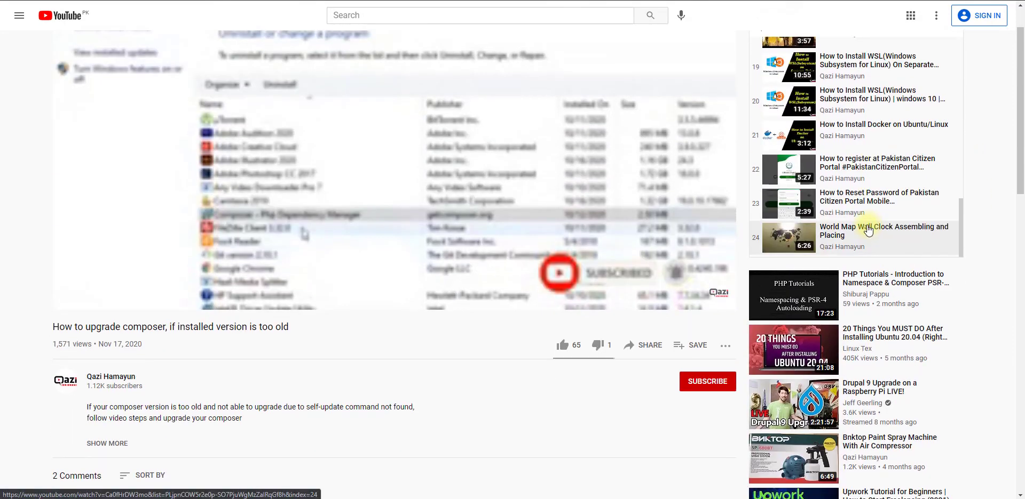
pyautogui.scroll(1, 459, 475)
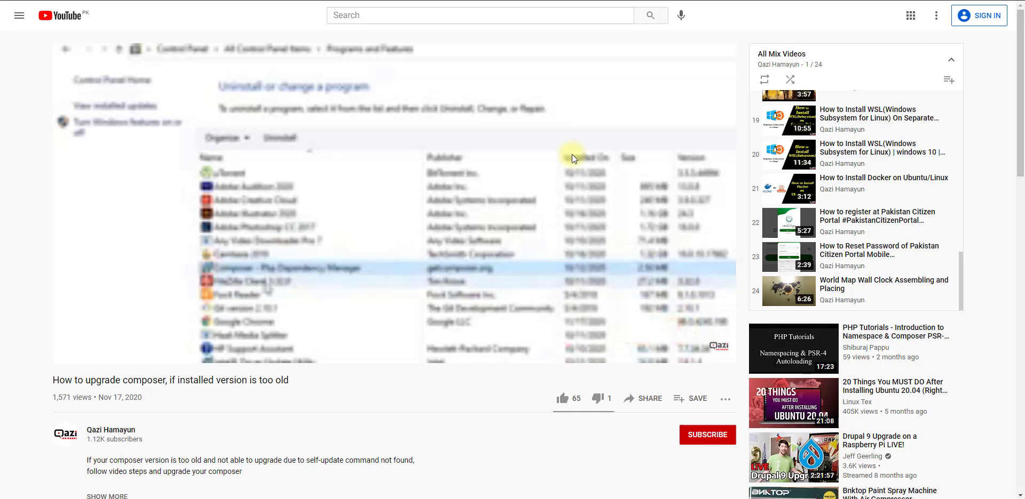
pyautogui.moveTo(532, 198)
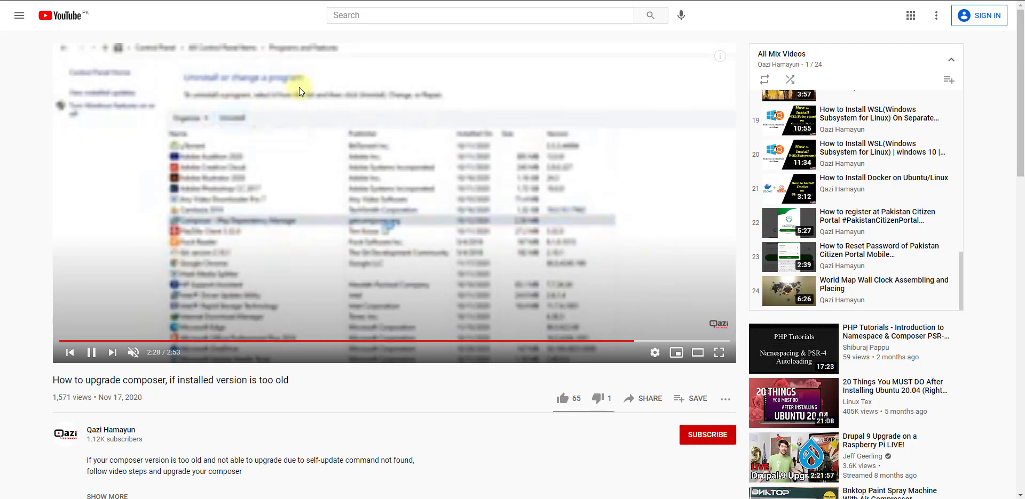
pyautogui.scroll(9, 848, 227)
pyautogui.scroll(3, 848, 227)
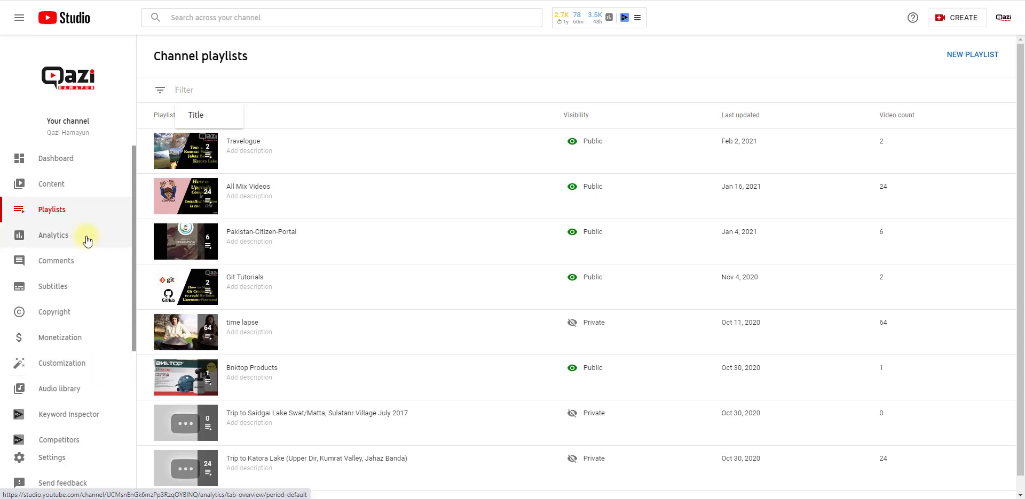
# - Open the channel's detailed analytics report by video for the last 28 days and check the additional breakdown options
pyautogui.click(59, 242)
pyautogui.click(59, 242)
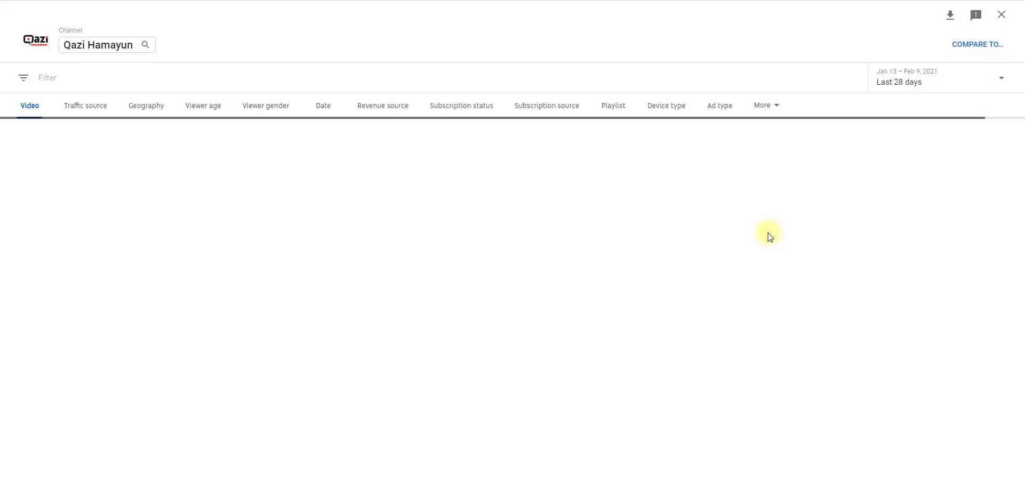
pyautogui.click(769, 106)
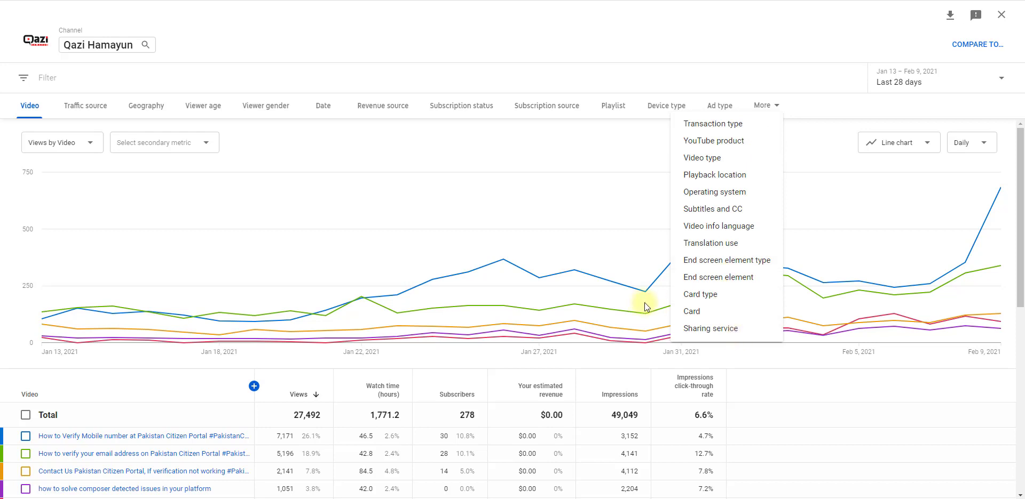
pyautogui.click(843, 43)
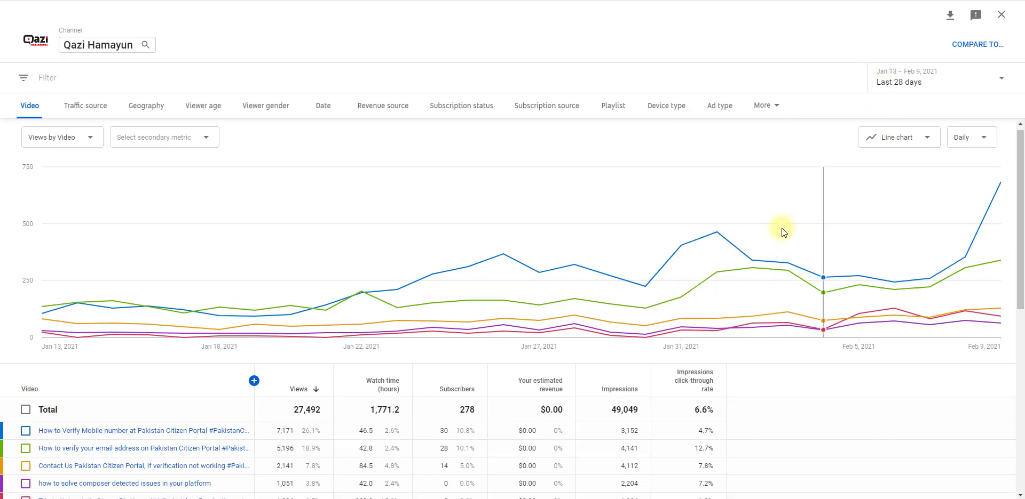
# - Examine the channel's total watch time and subscribers for the last 28 days in the video report
pyautogui.scroll(-1, 769, 234)
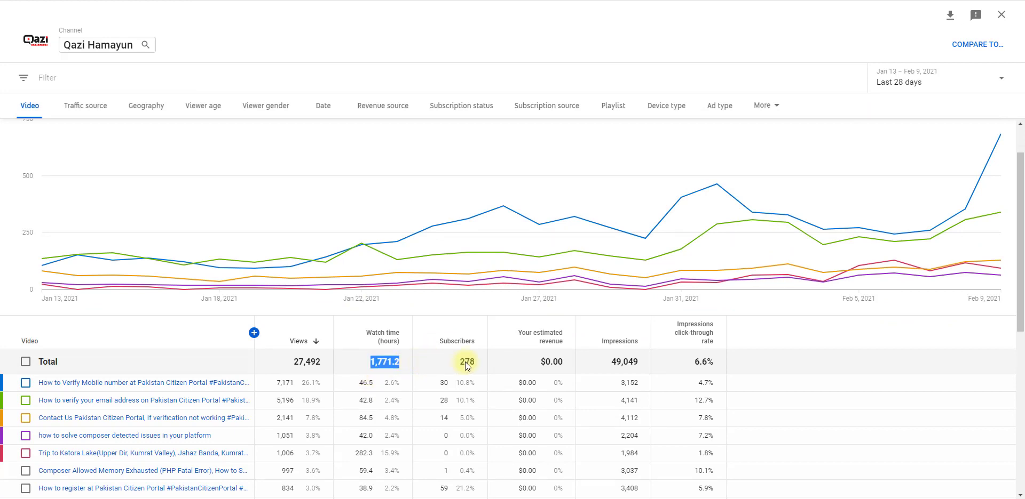
pyautogui.click(489, 369)
pyautogui.scroll(-1, 421, 350)
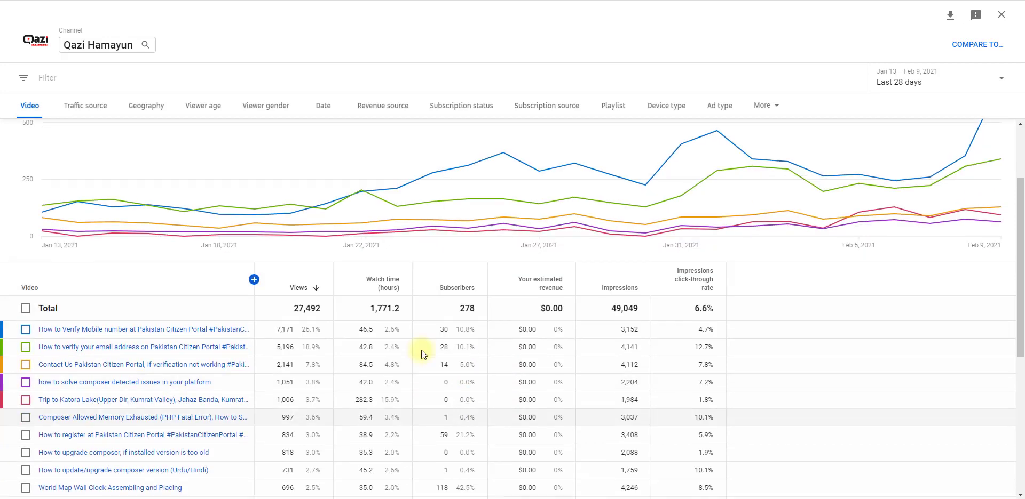
# - Sort the video report by watch time and examine the watch hours of the Saidgai Lake, Katora Lake and git credentials videos
pyautogui.moveTo(386, 288)
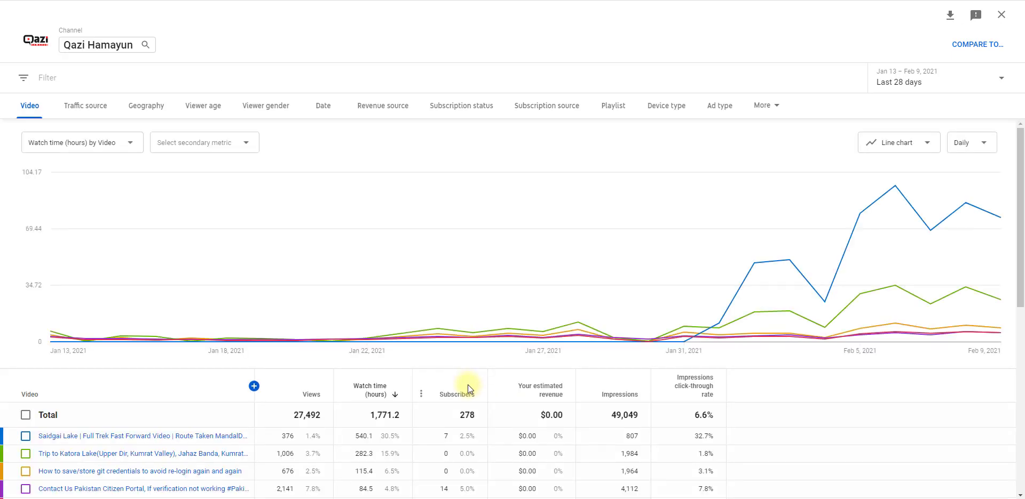
pyautogui.scroll(-2, 468, 385)
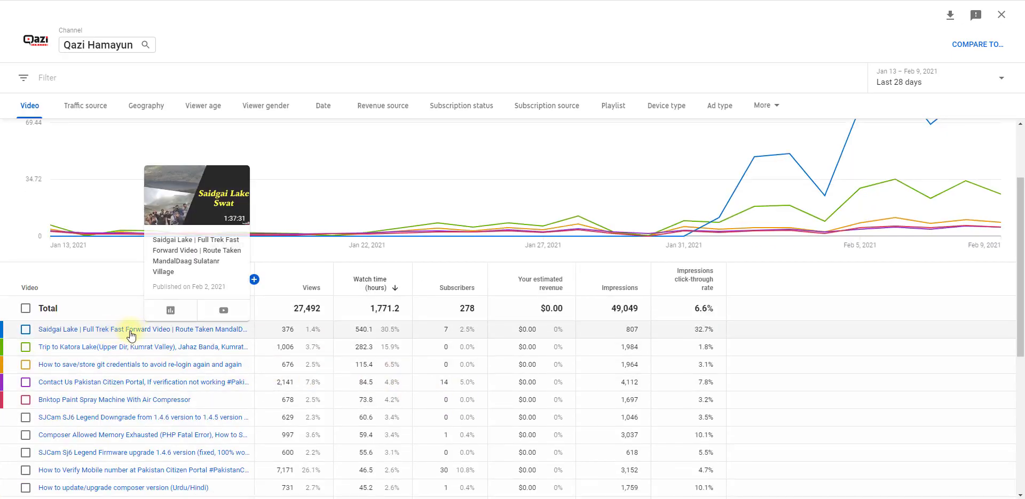
pyautogui.moveTo(178, 337)
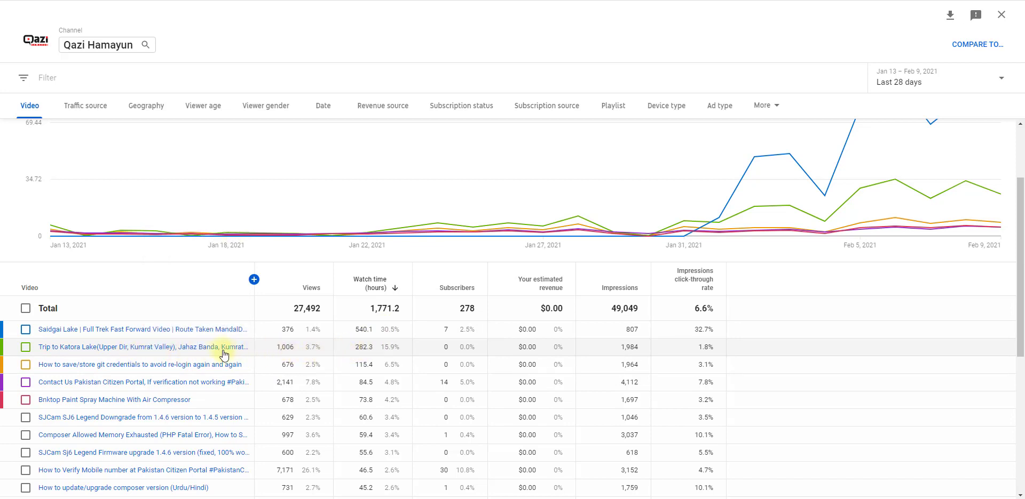
pyautogui.moveTo(220, 352)
pyautogui.doubleClick(365, 347)
pyautogui.moveTo(186, 370)
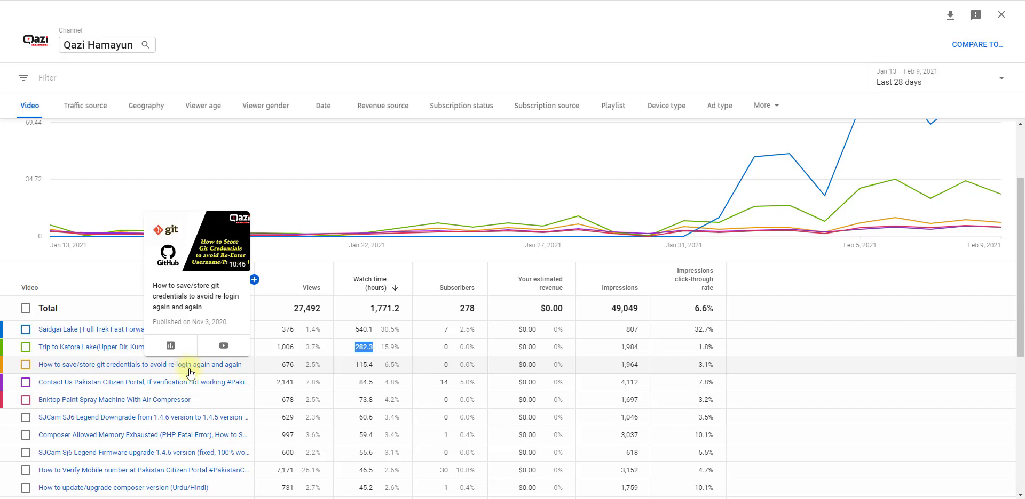